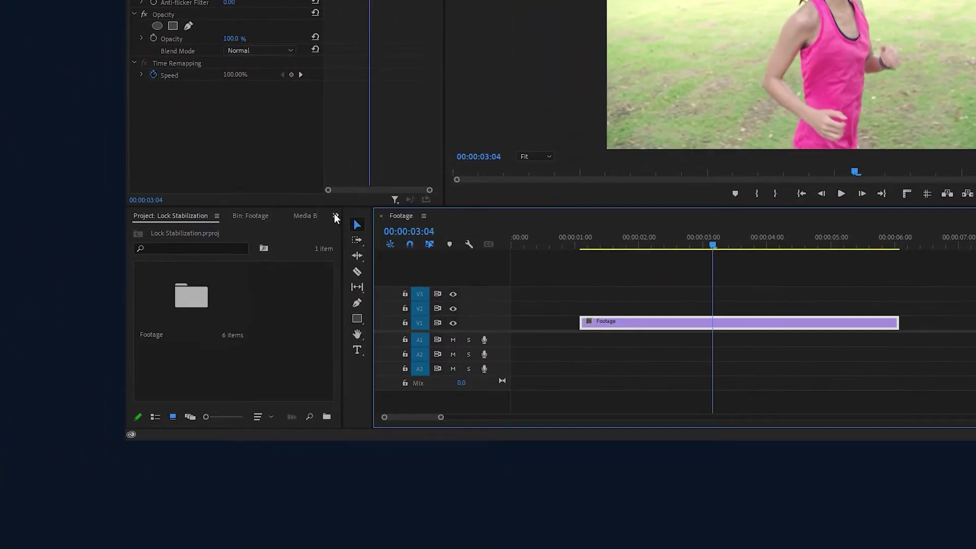
Step: Find 'mocha pr' in Effects, apply Mocha Pro to the Footage clip, and launch its MOCHA interface
left_click(335, 215)
left_click(351, 267)
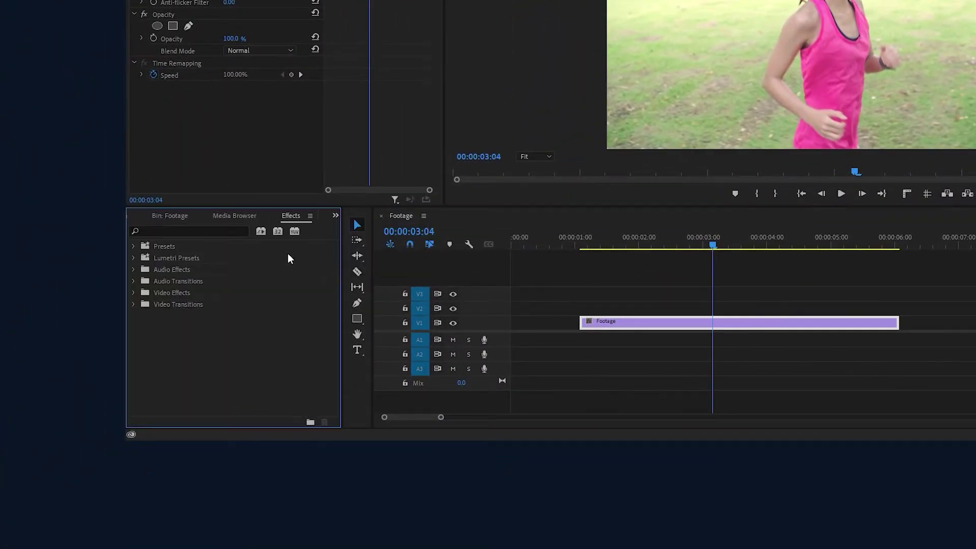
left_click(188, 231)
type("mocha pro")
left_click_drag(226, 315, 731, 323)
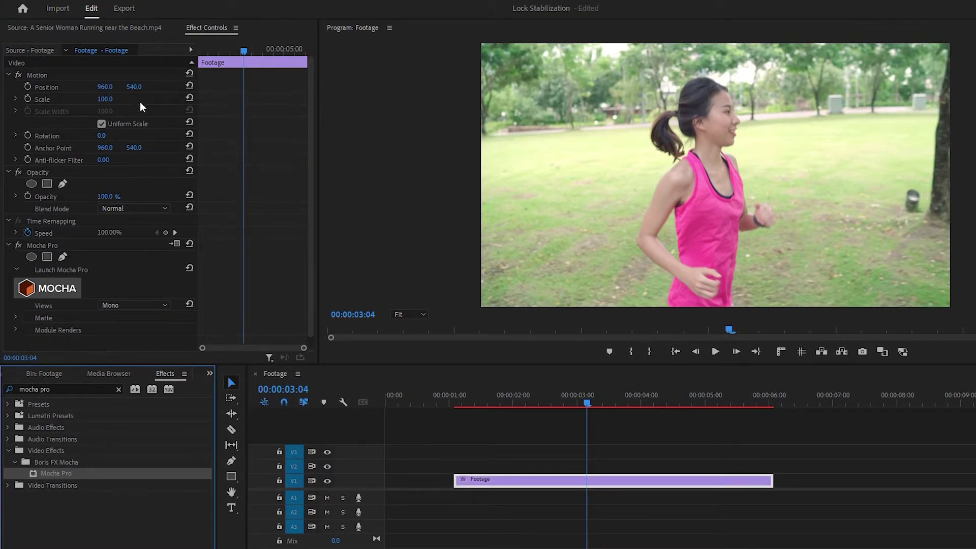
left_click(66, 290)
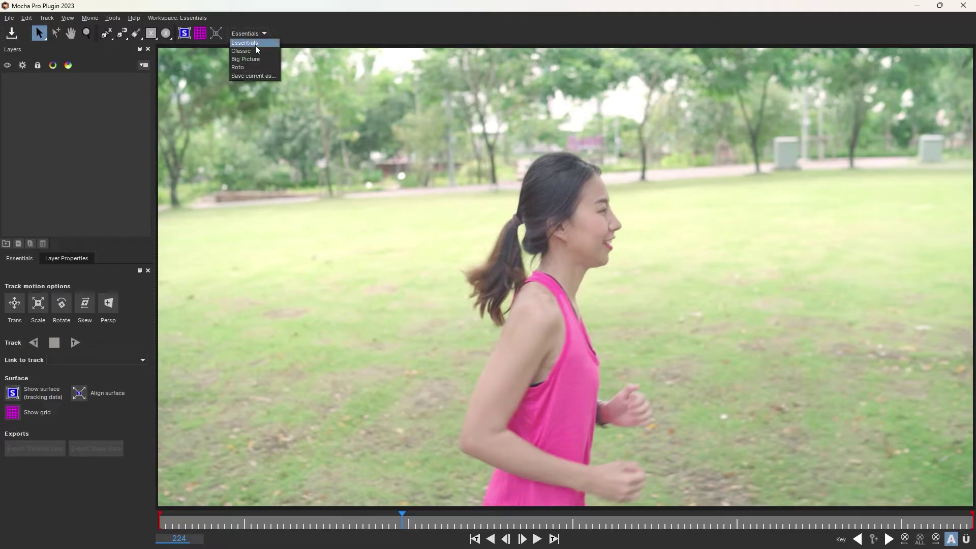
Step: Set the Mocha Pro workspace to Classic from the Workspace dropdown
left_click(251, 51)
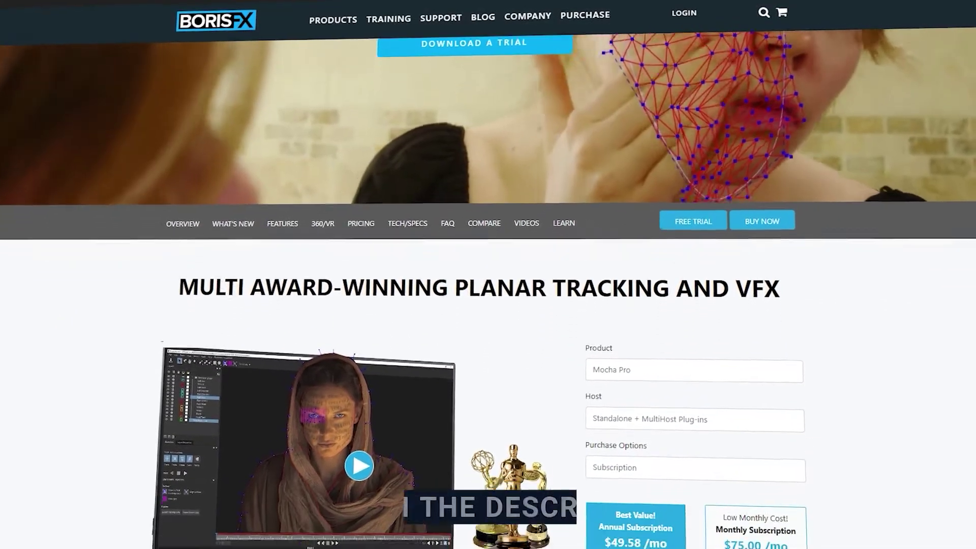
Step: Scroll the Boris FX Mocha Pro 2023 page down to pricing and What's New, then back up
scroll(487, 275, "down", 9)
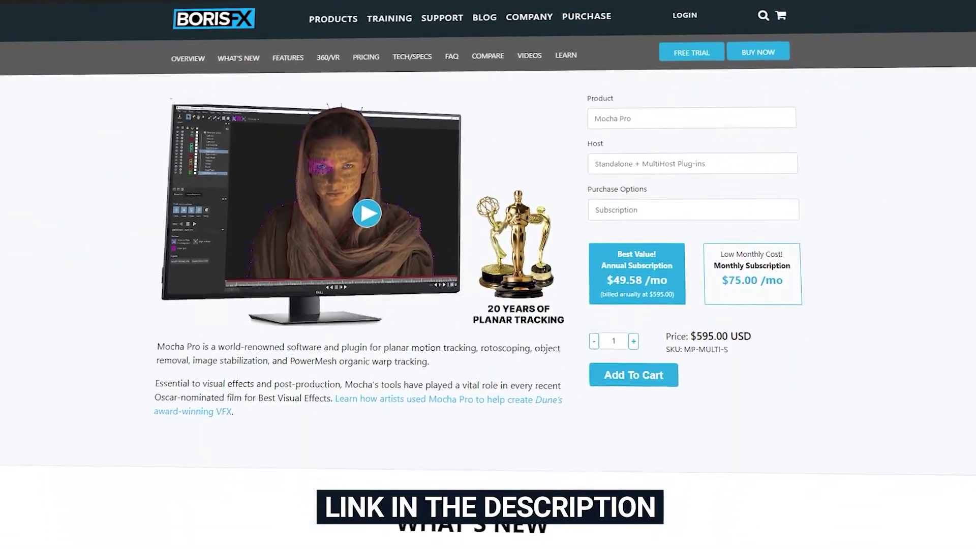
scroll(488, 275, "down", 6)
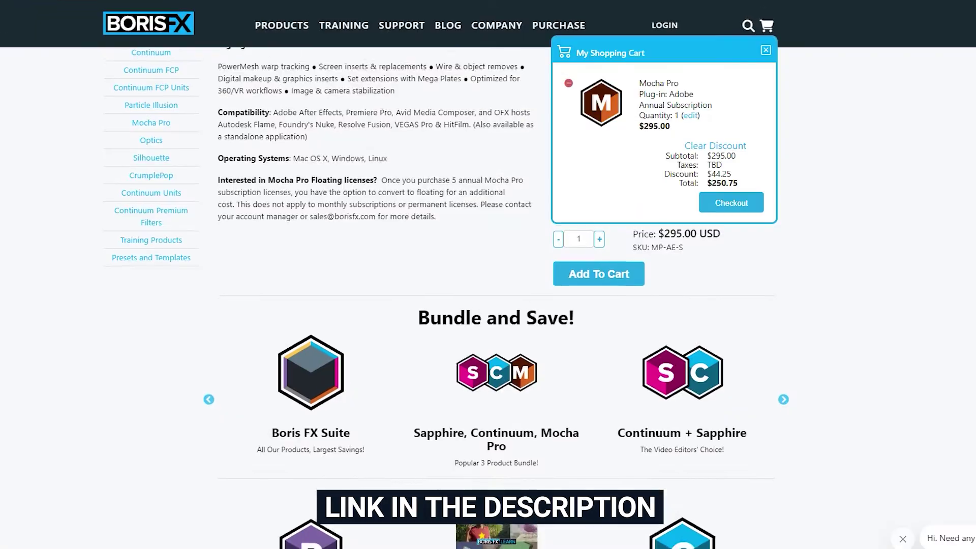
scroll(376, 203, "up", 3)
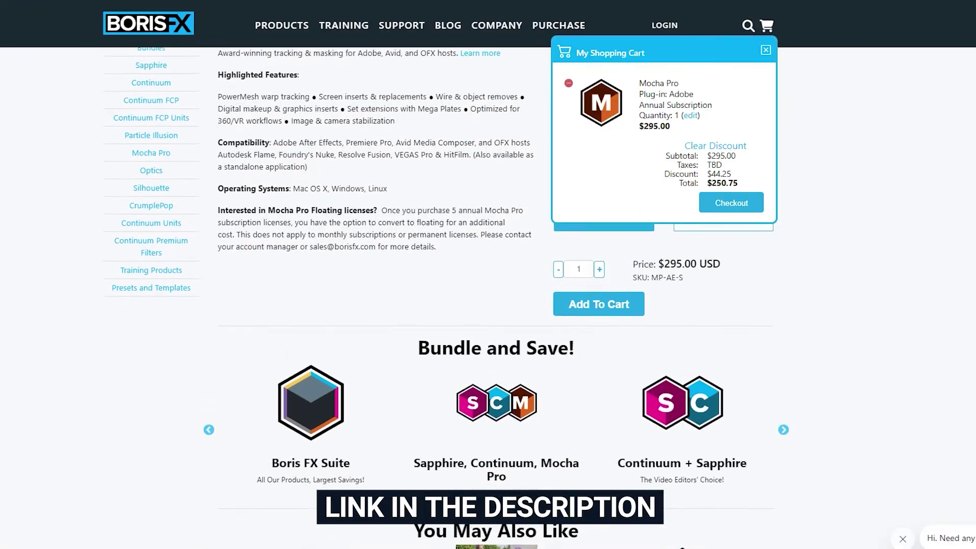
scroll(376, 203, "up", 2)
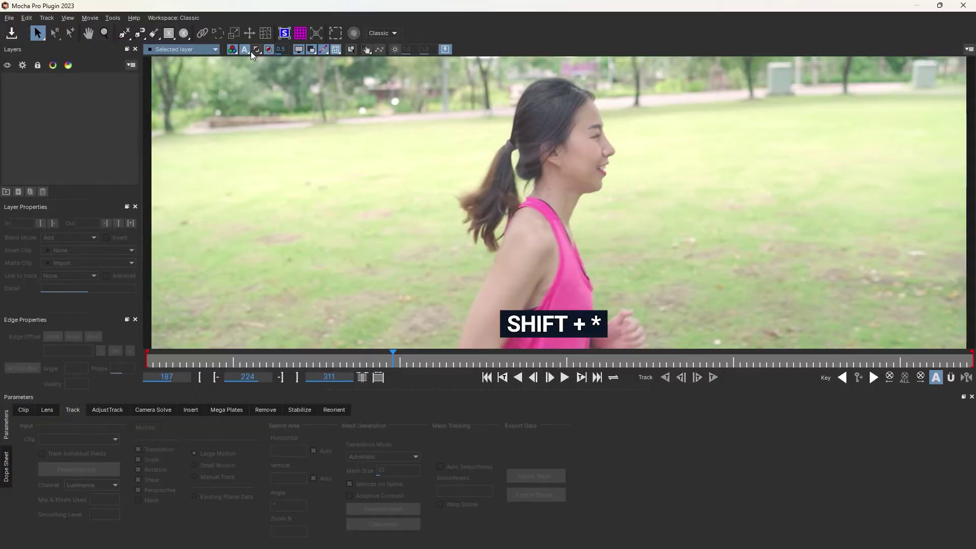
Step: Fit the full running-woman frame to the viewer with Shift+*
key("shift+asterisk")
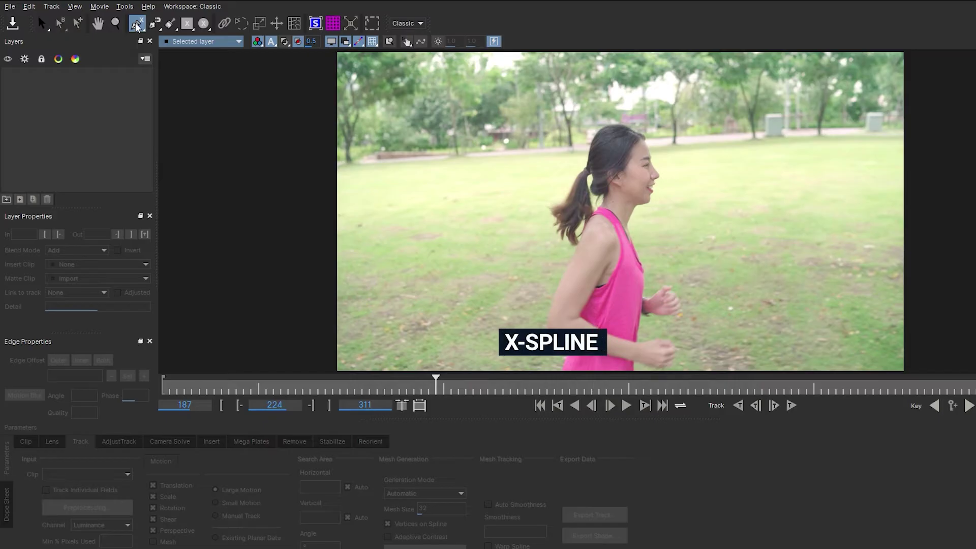
Step: Outline the woman's head with an X-Spline shape as Layer 1, then return to the Pick tool
left_click(135, 24)
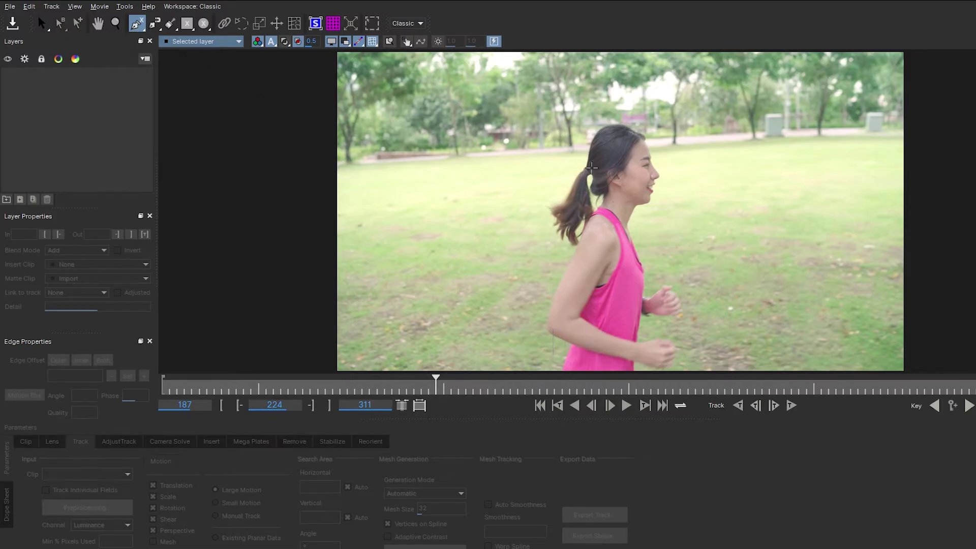
left_click(591, 170)
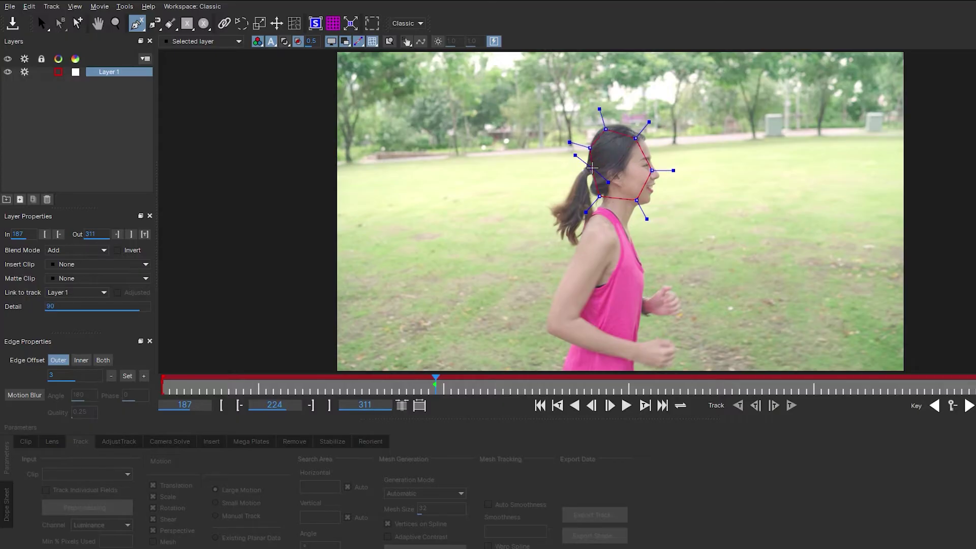
left_click(42, 22)
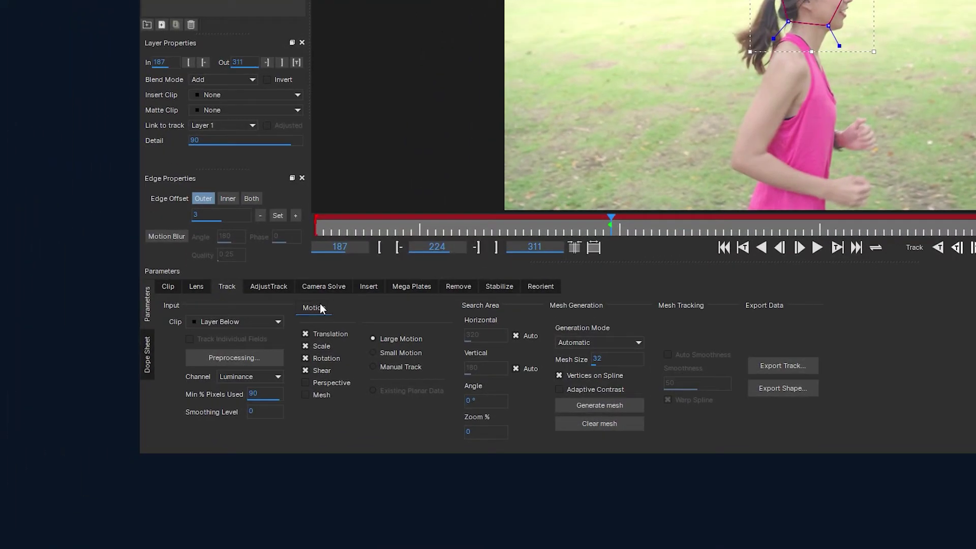
left_click(491, 287)
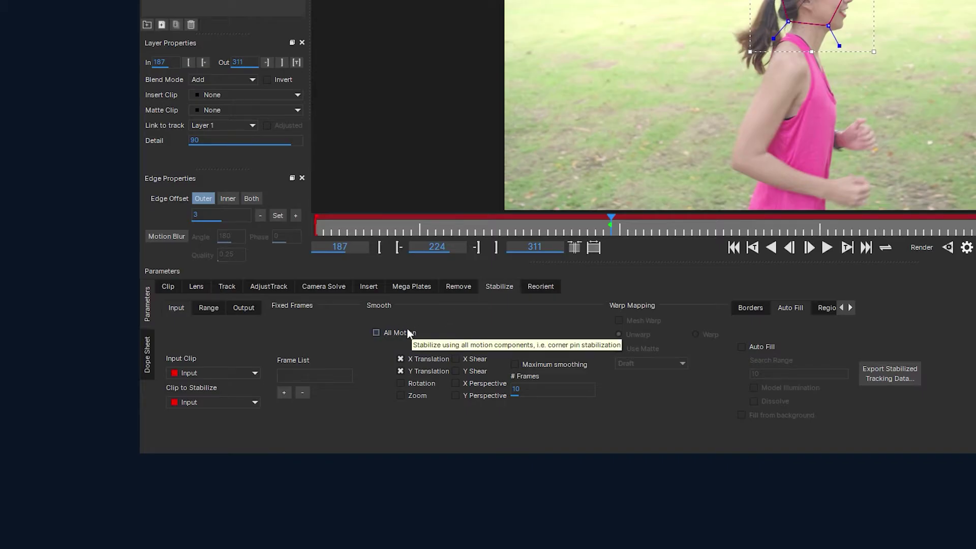
left_click(234, 286)
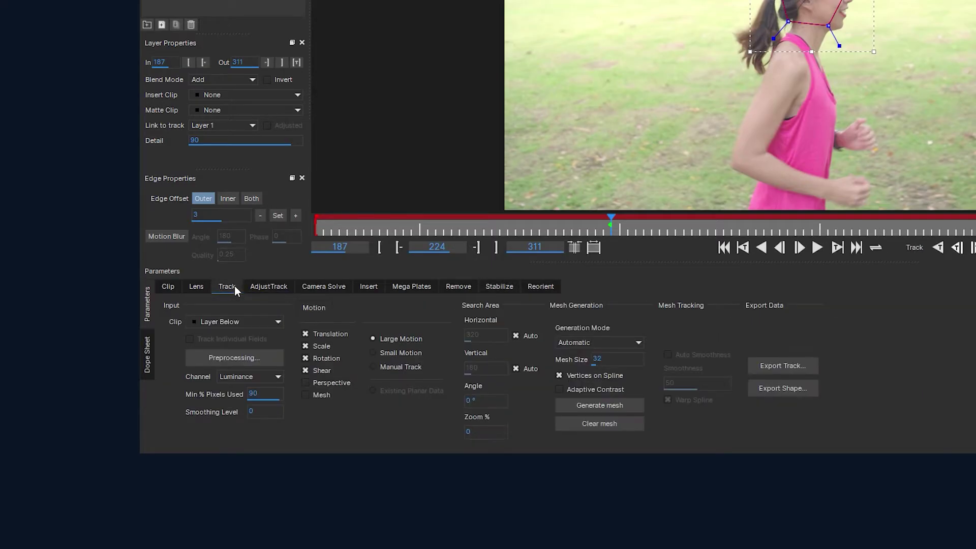
left_click(305, 346)
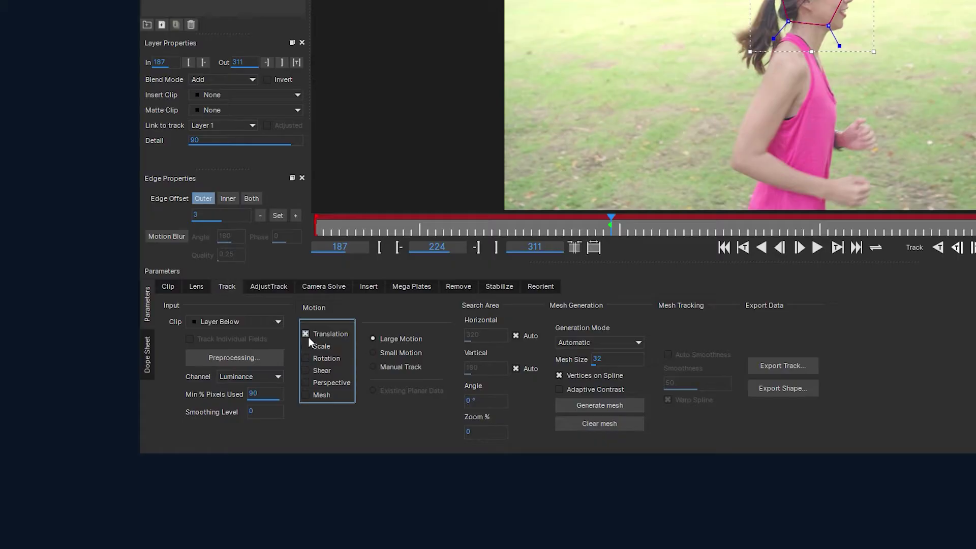
left_click(498, 286)
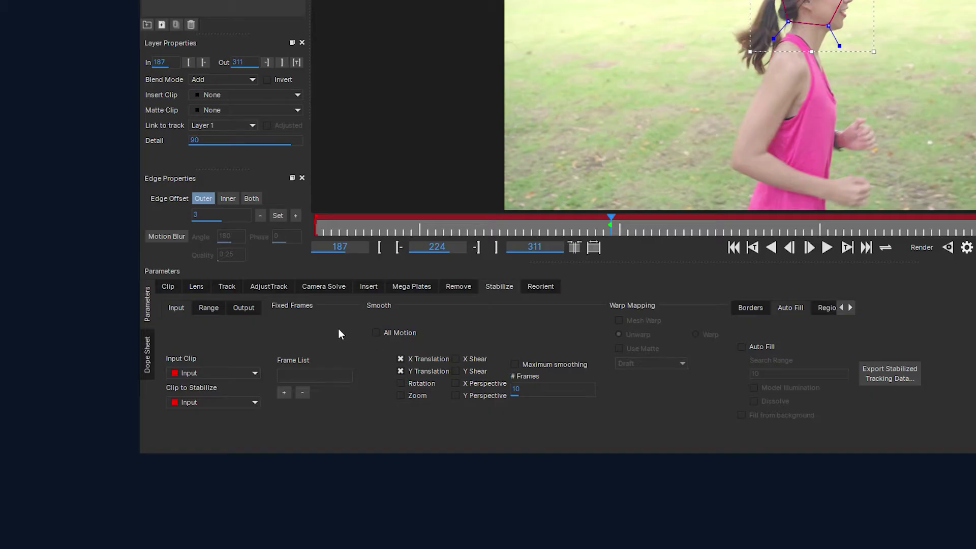
left_click(228, 286)
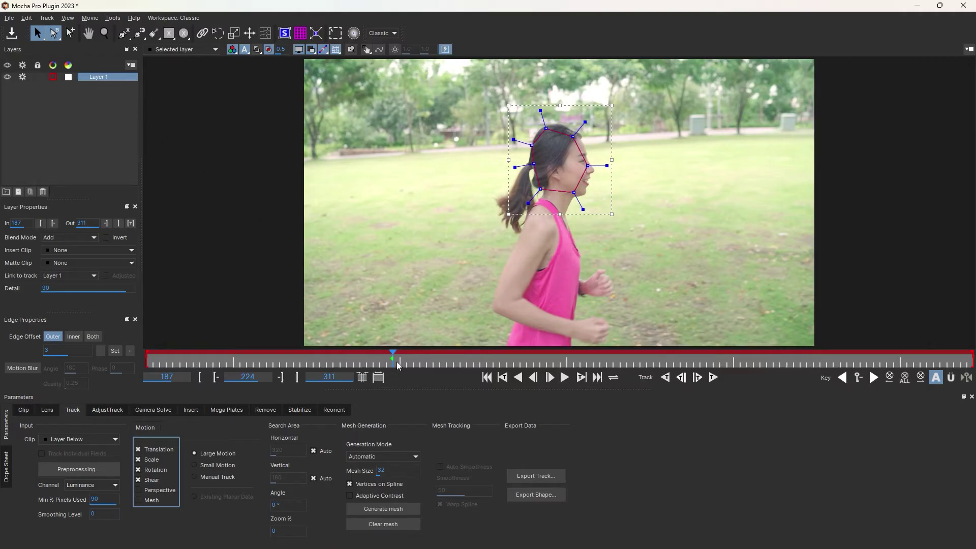
Step: Track the head shape forward, return to the start frame, track backward, and play to verify
left_click(714, 378)
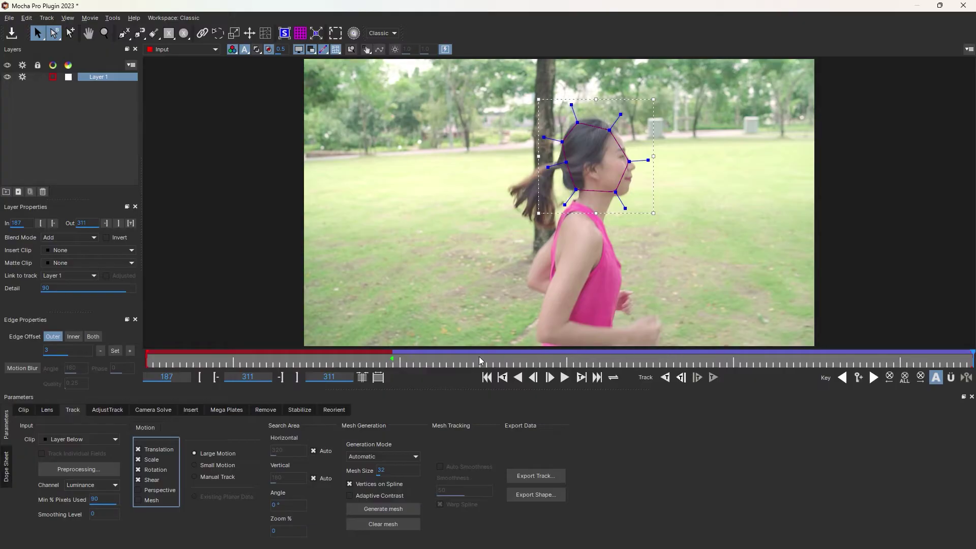
left_click_drag(407, 364, 396, 362)
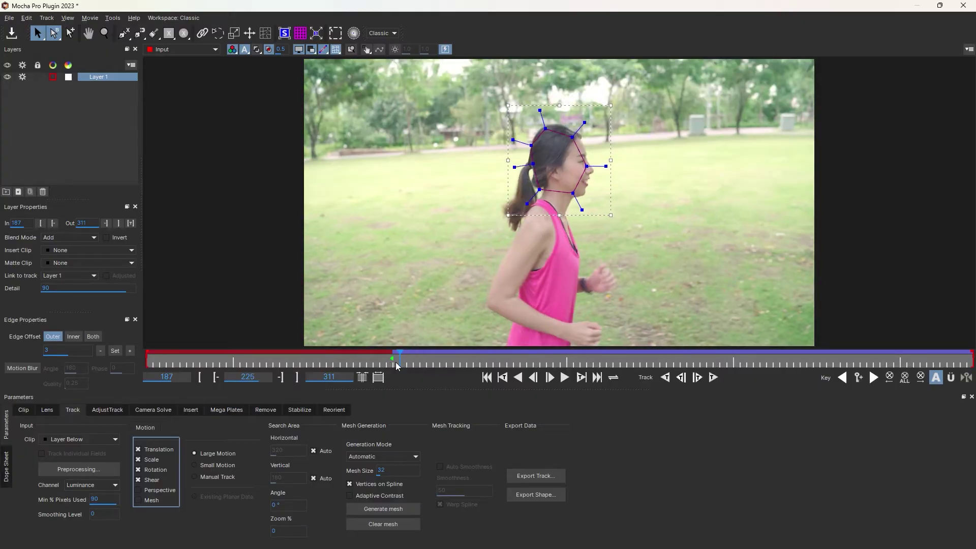
left_click(665, 377)
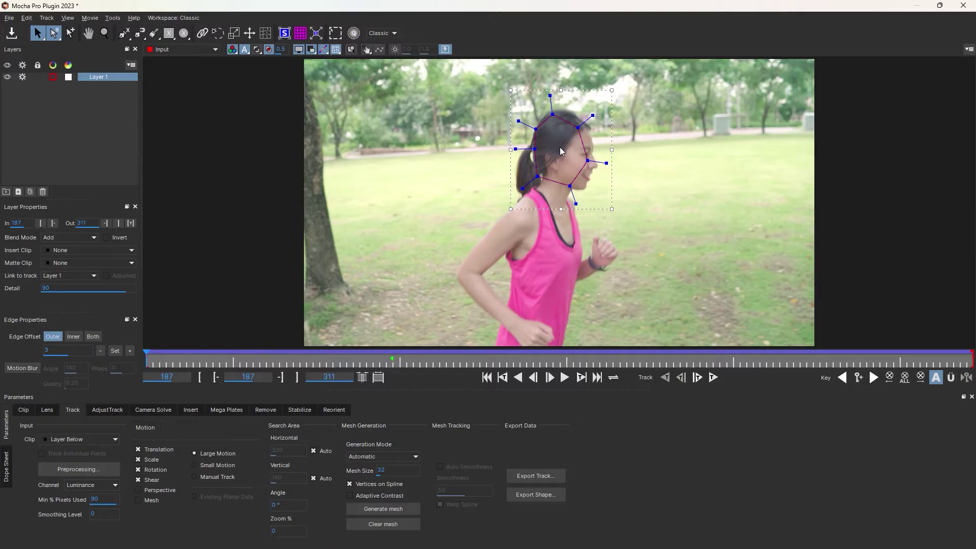
key("l")
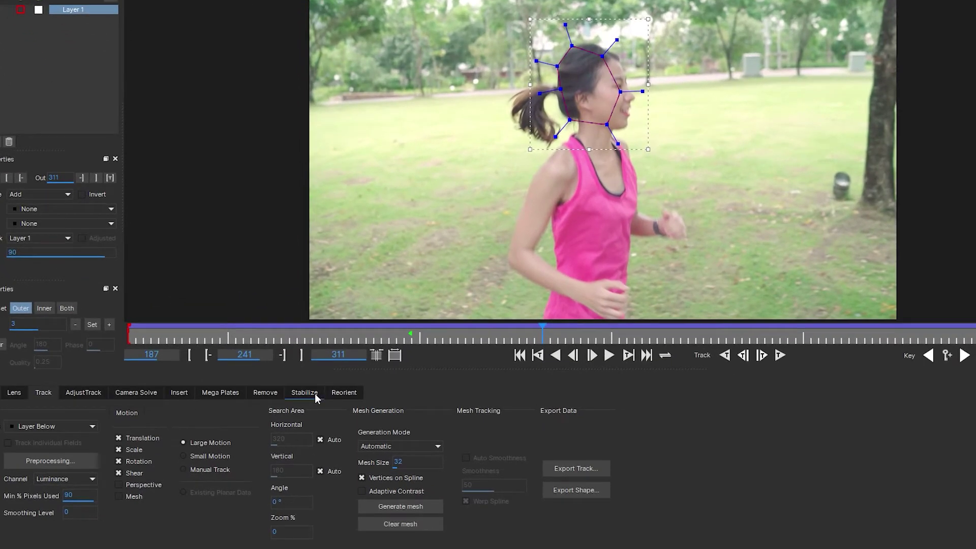
Step: Show Layer 1's Stabilize settings (X/Y Translation, 10 smoothing frames) and preview the clip
left_click(308, 410)
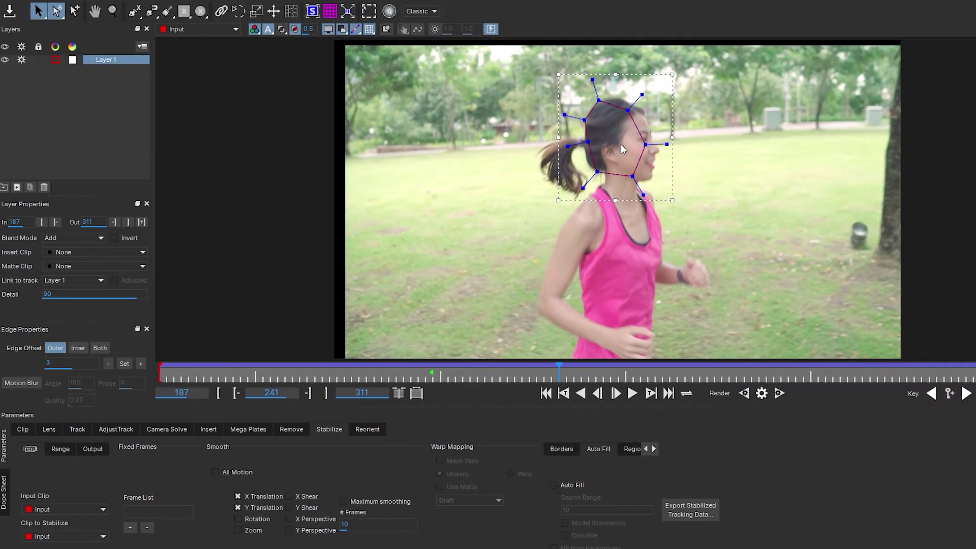
key("space")
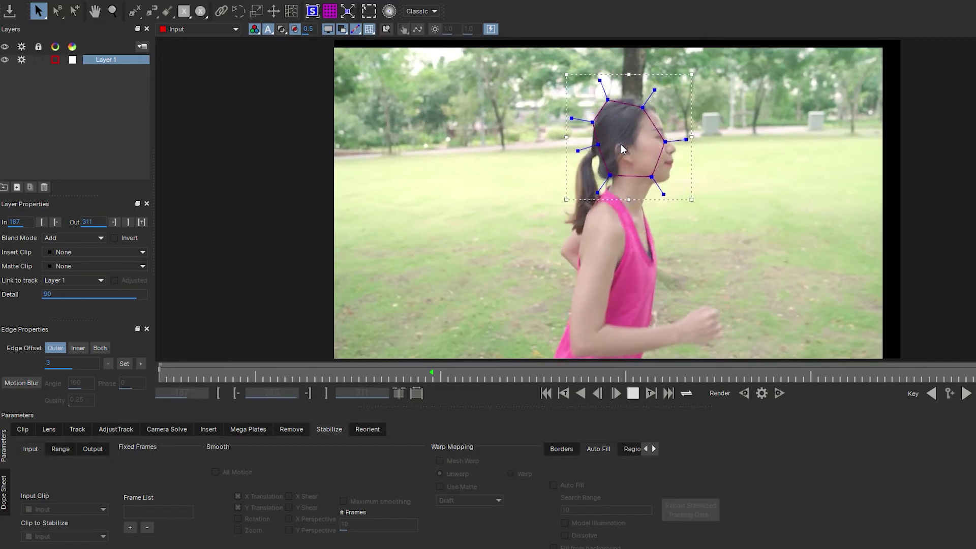
key("space")
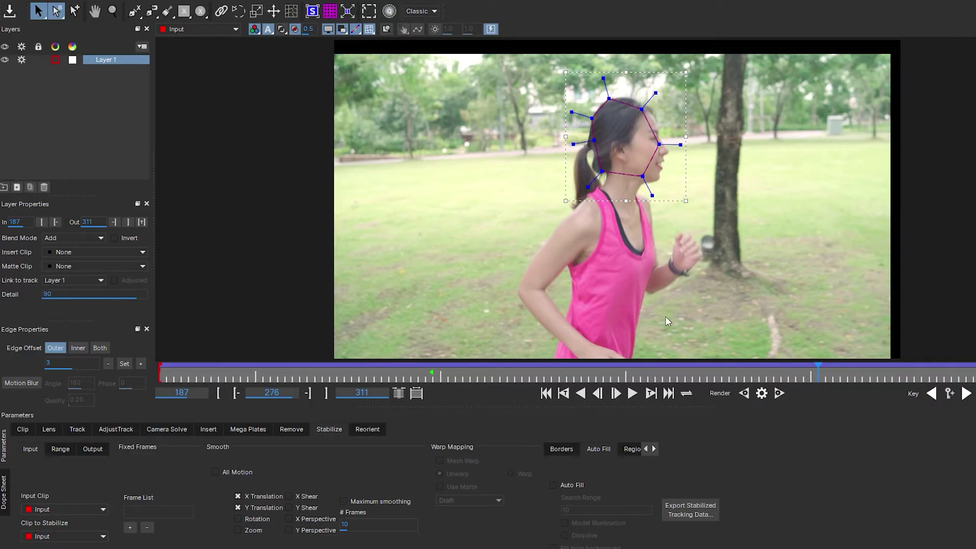
Step: Preview stabilization with Rotation added, remove it, then preview with Zoom added
left_click(237, 518)
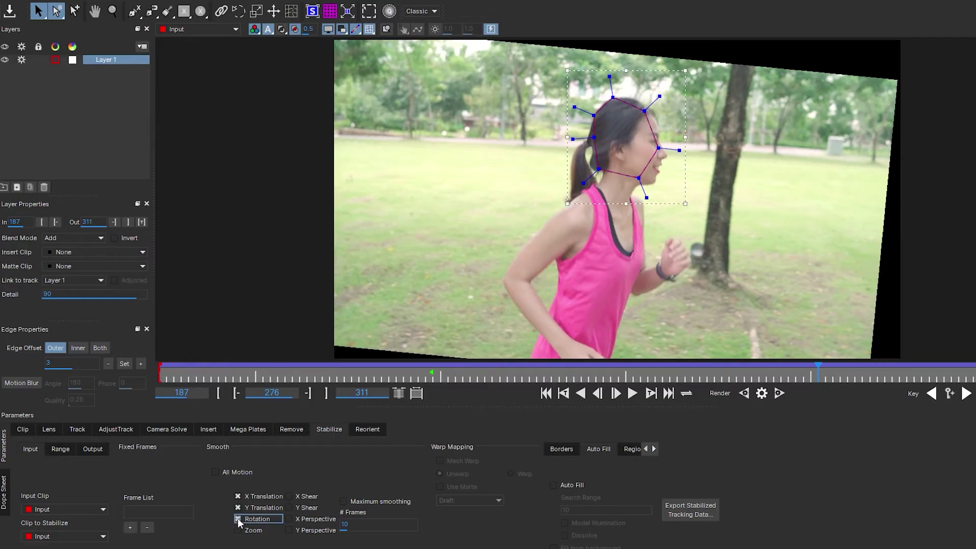
key("space")
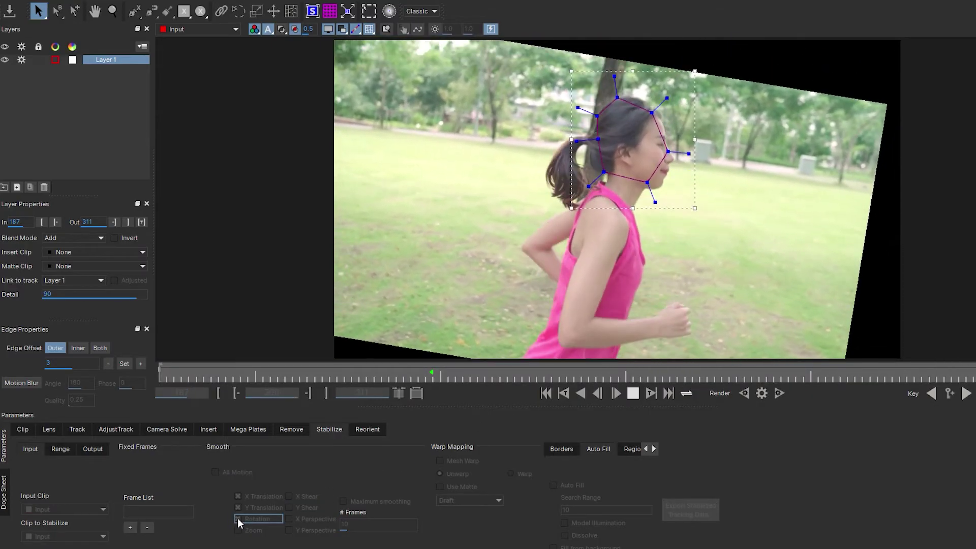
key("space")
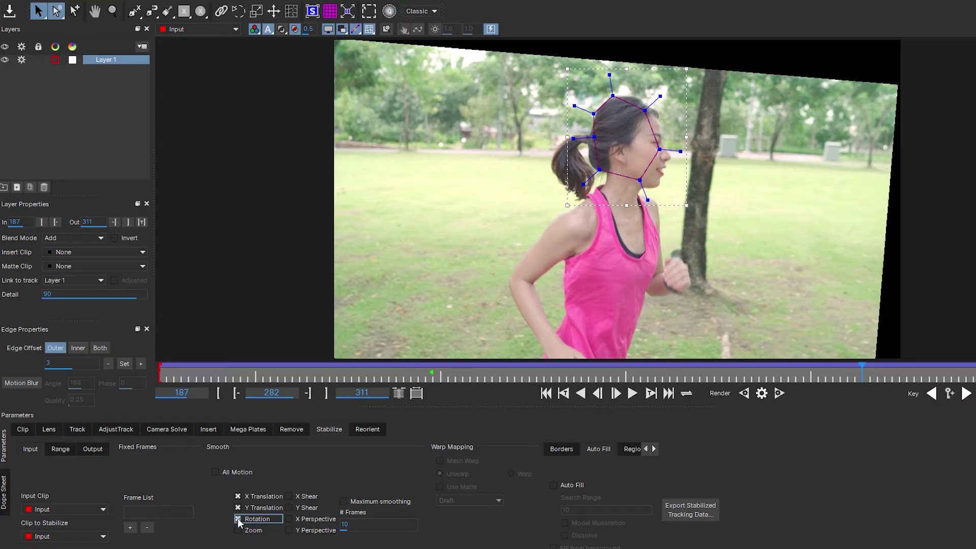
left_click(237, 519)
left_click(238, 530)
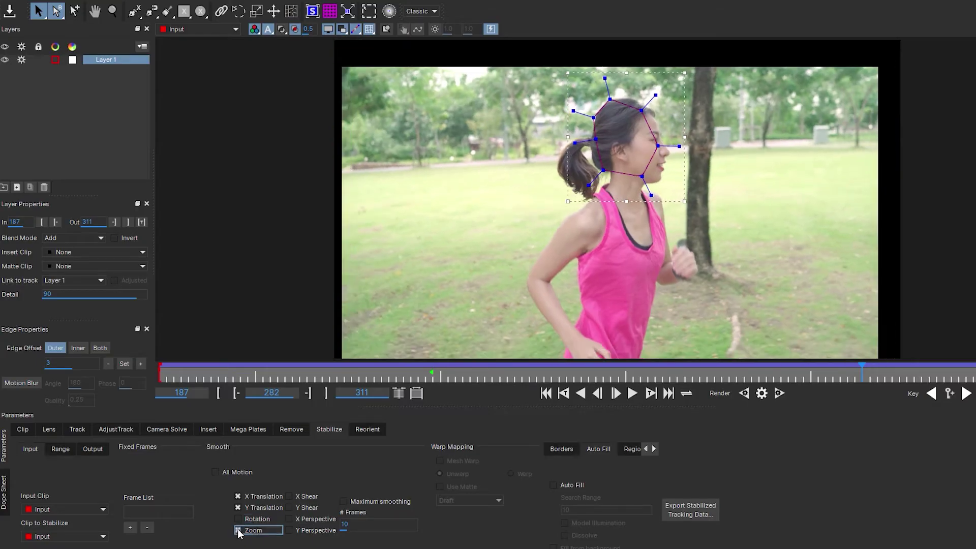
key("space")
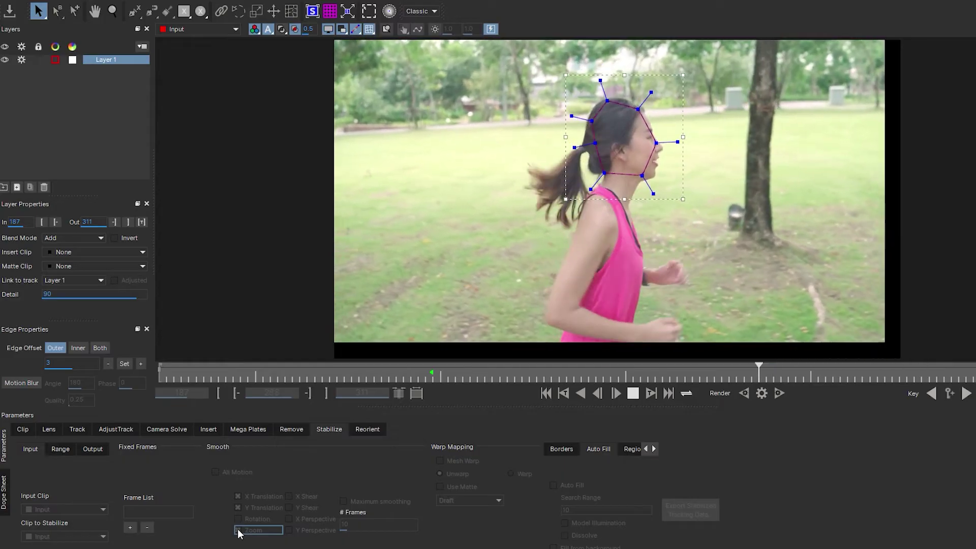
key("space")
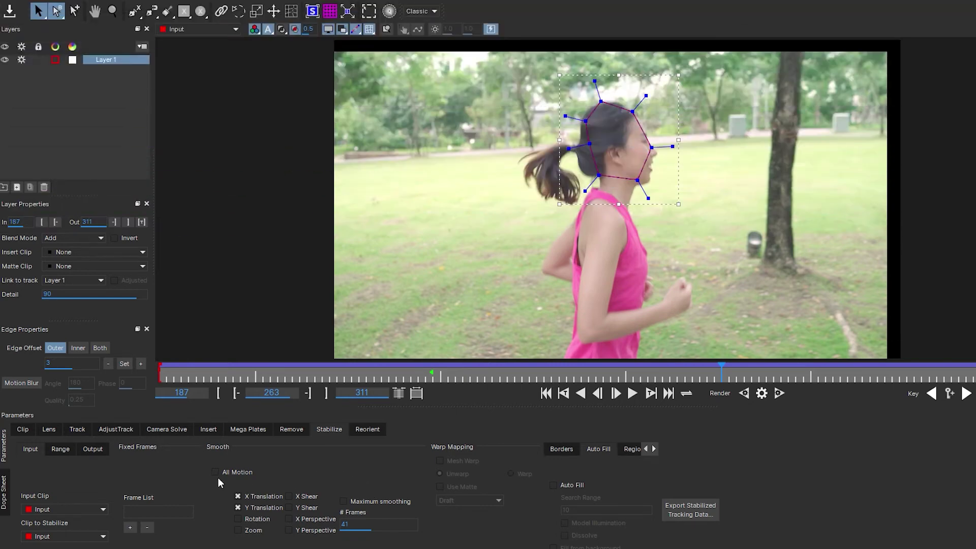
Step: Preview stabilization with All Motion and Maximum smoothing enabled
left_click(216, 473)
left_click(343, 501)
key("space")
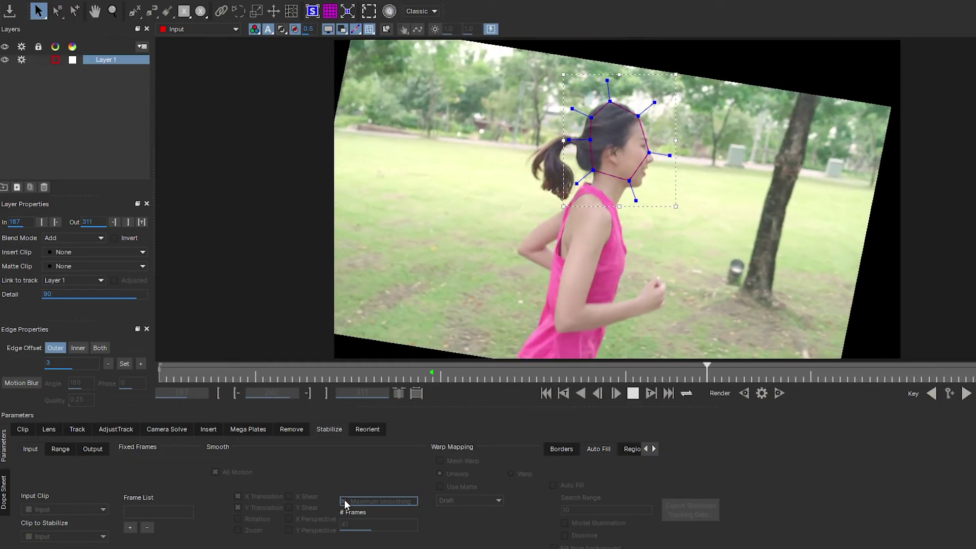
key("space")
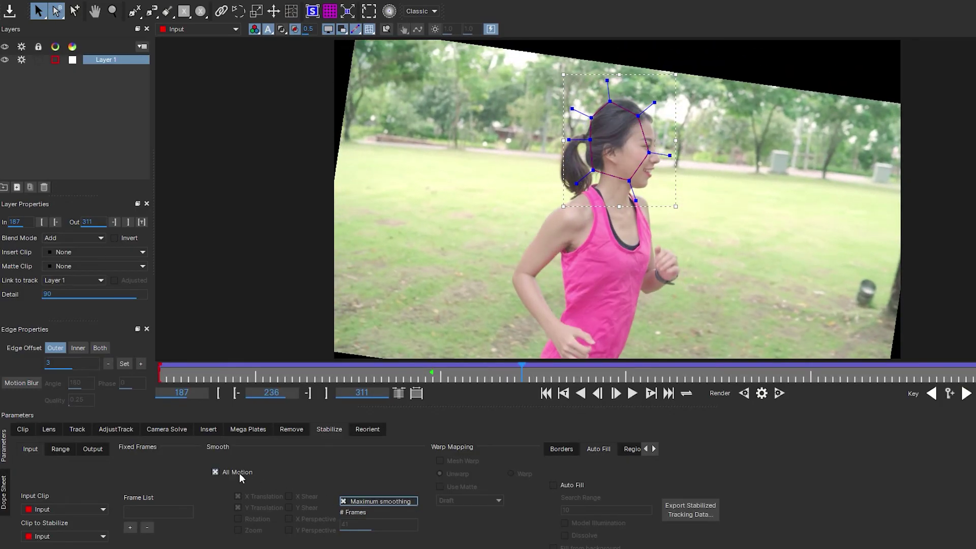
Step: Turn off All Motion and Maximum smoothing, lower # Frames to 10, and preview
left_click(215, 472)
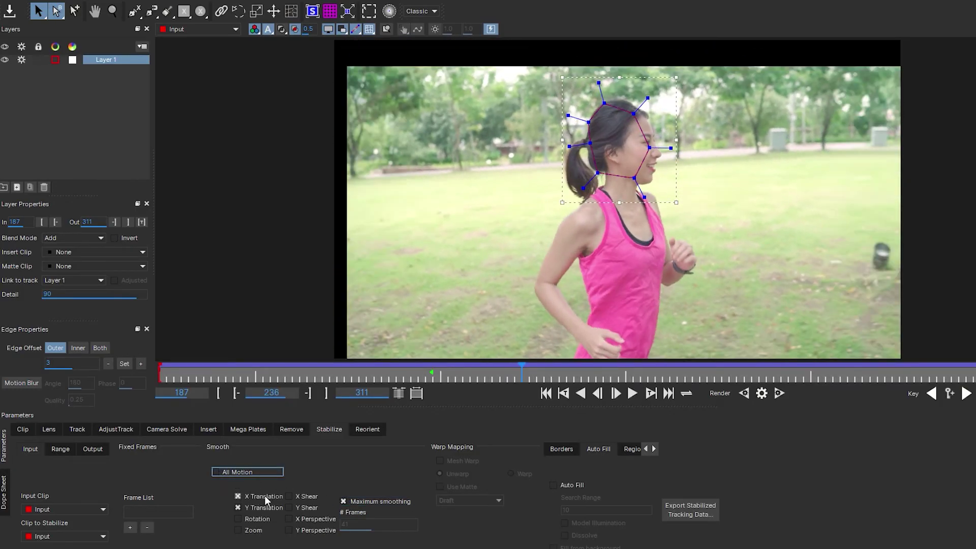
left_click(344, 502)
mouse_move(354, 524)
left_mouse_down()
mouse_move(327, 526)
mouse_move(364, 531)
left_mouse_up()
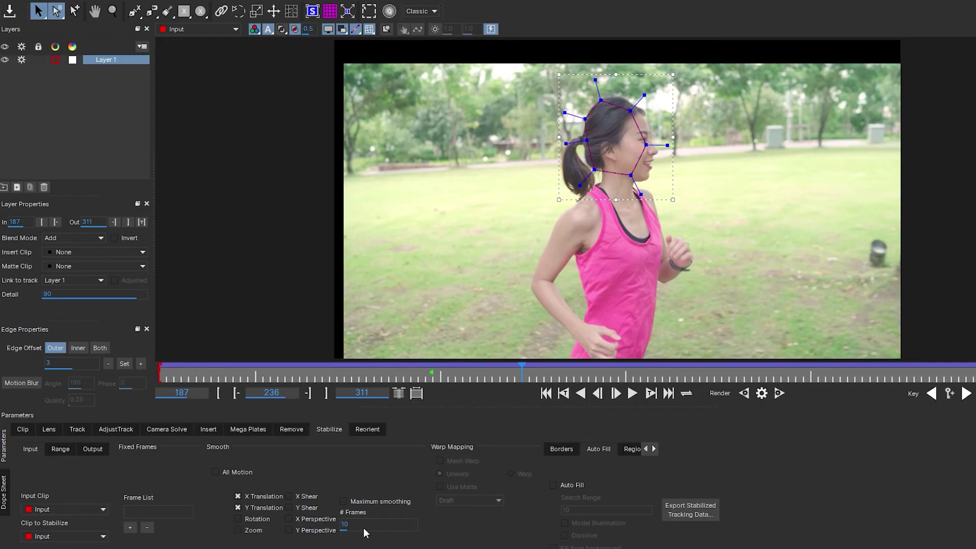
key("space")
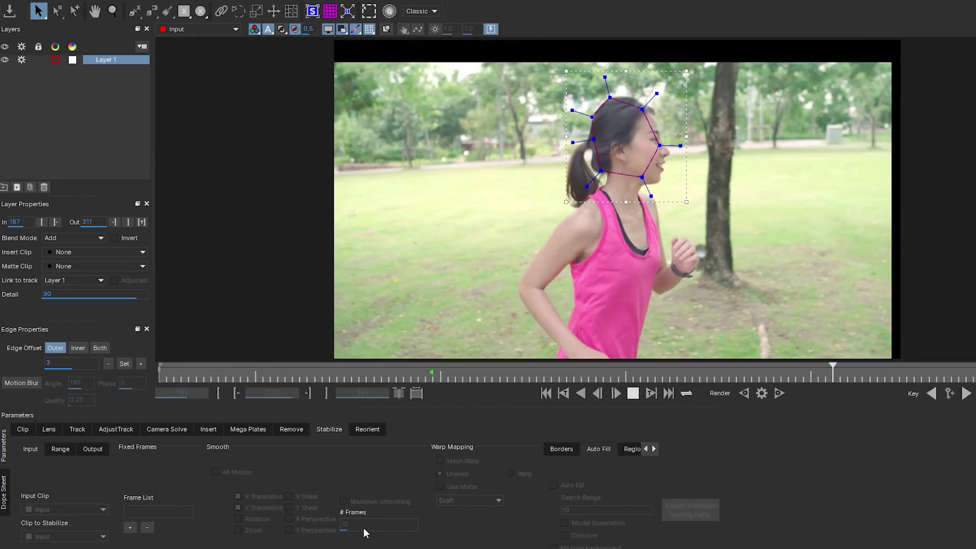
key("space")
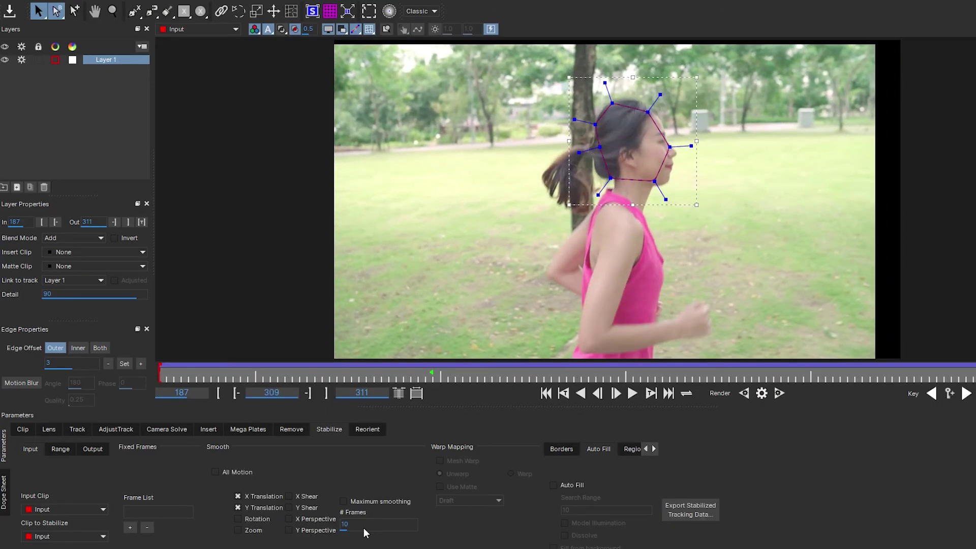
Step: Enable Zoom and Centre in the Borders options so the stabilized image fills the frame
left_click(563, 450)
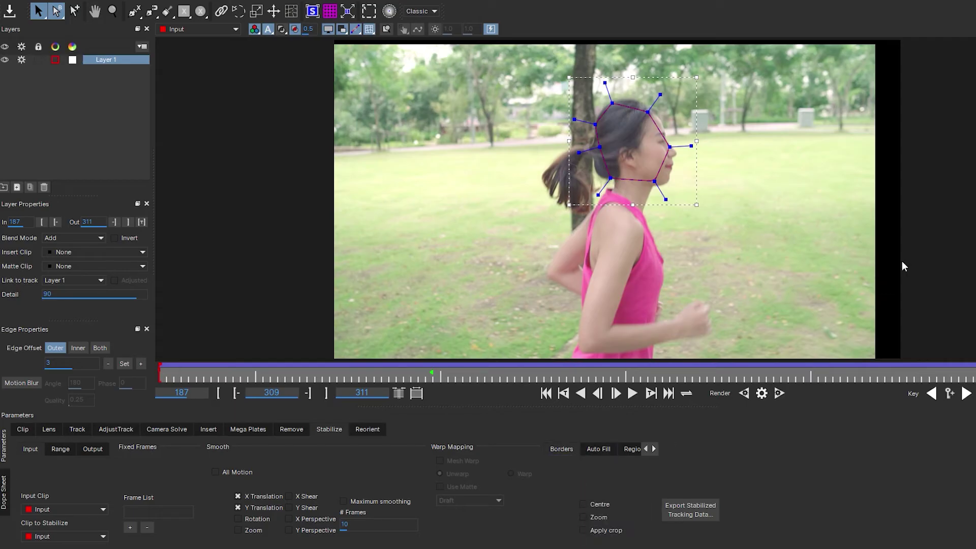
left_click(583, 517)
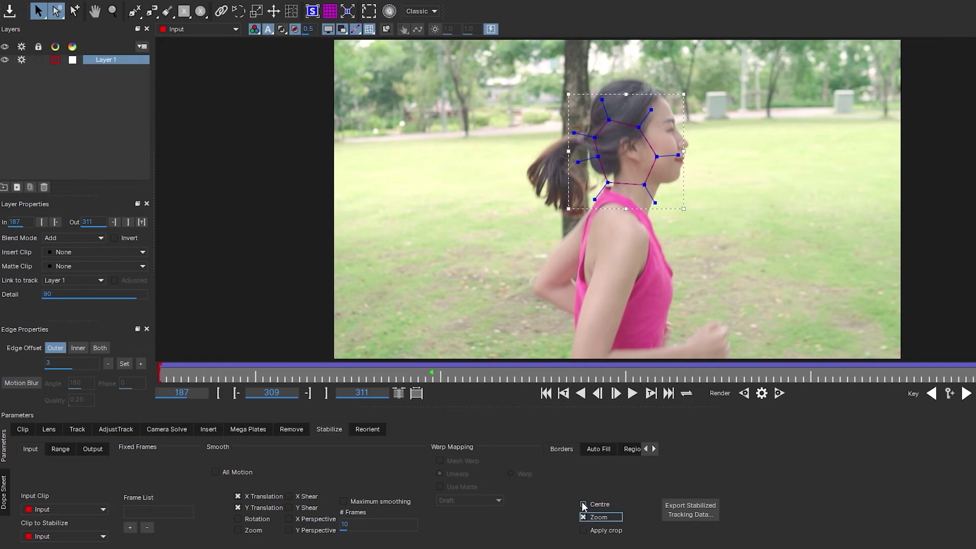
left_click(582, 504)
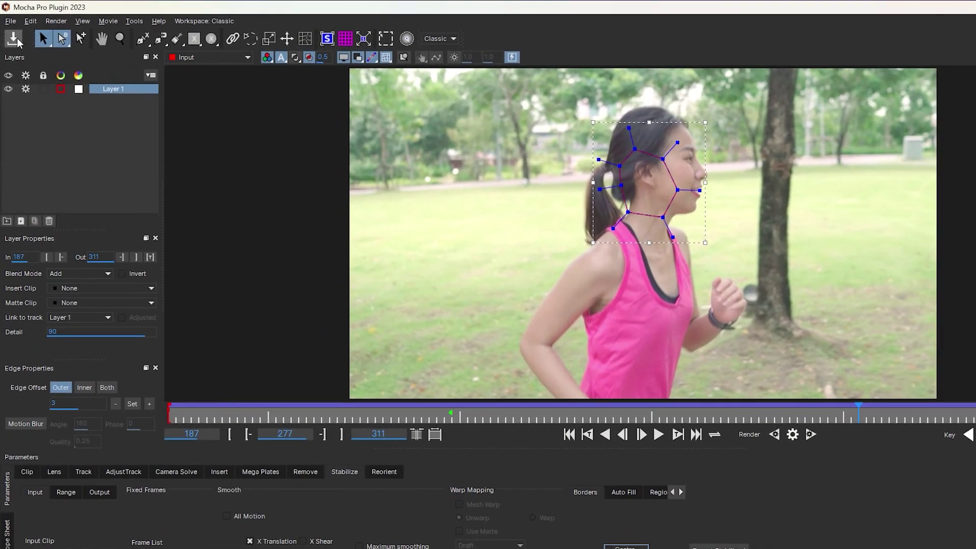
Step: Exit Mocha Pro back to Premiere and play the Footage clip from near its start
left_click(10, 21)
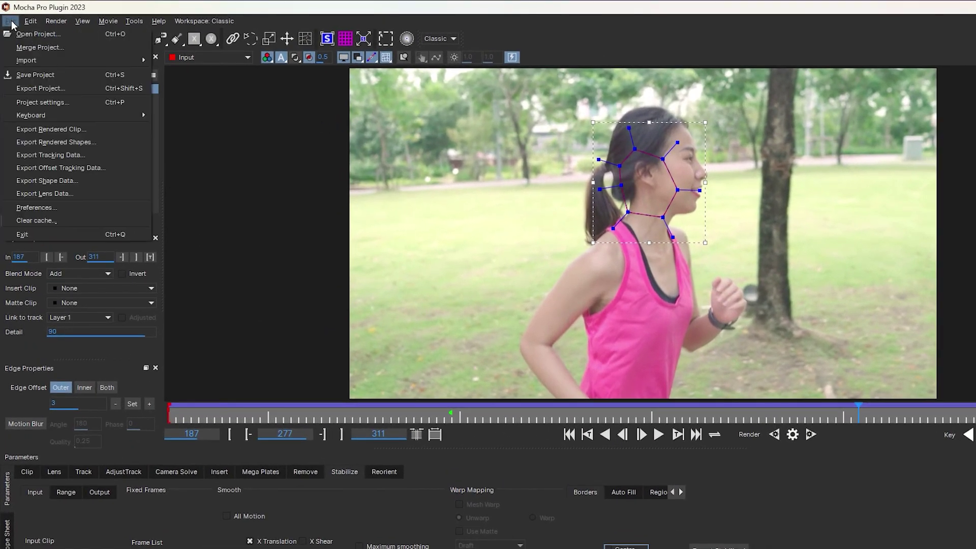
left_click(30, 234)
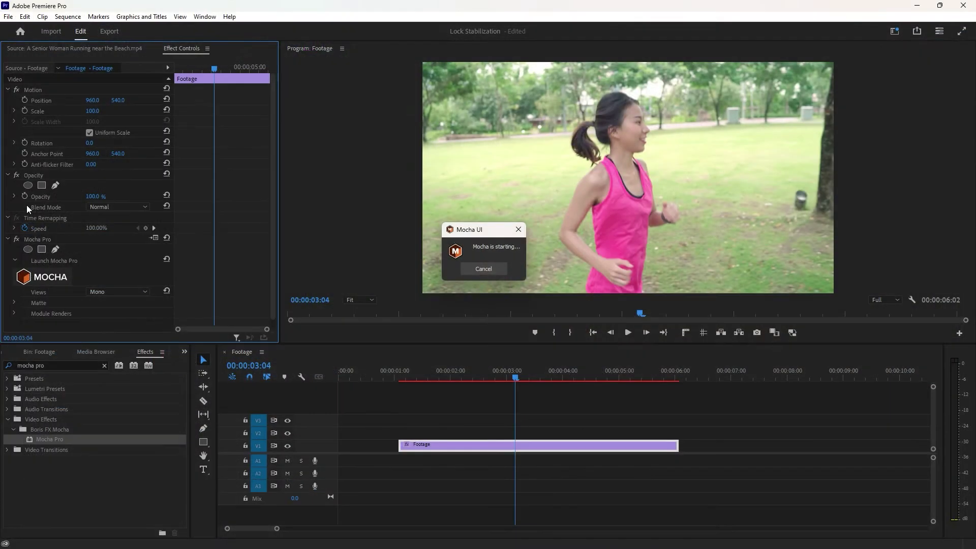
left_click(400, 376)
key("space")
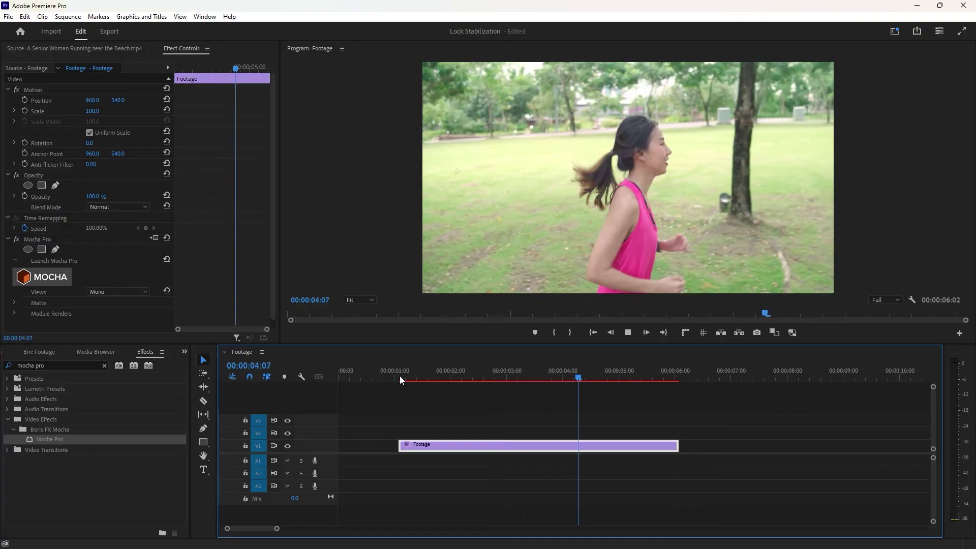
key("space")
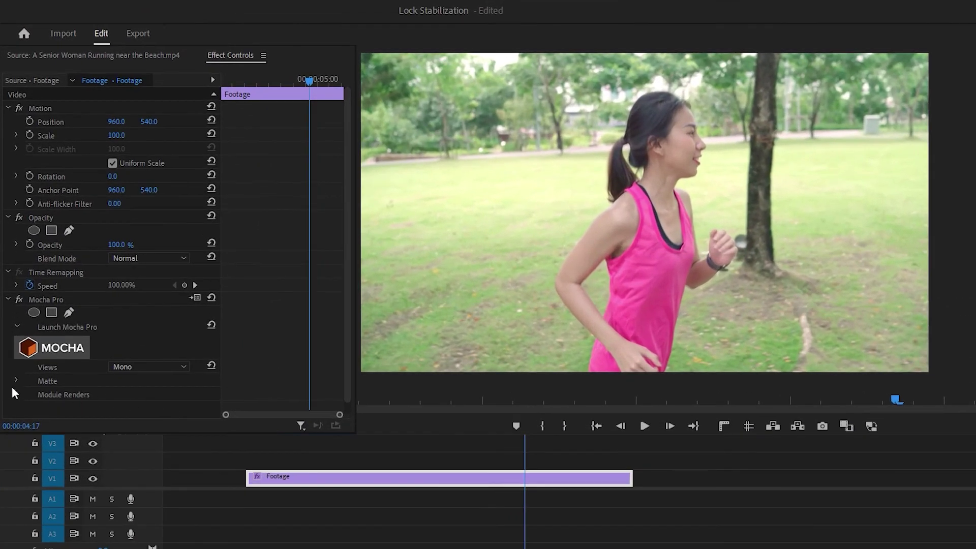
Step: Set the Mocha Pro effect's Module Renders module to Stabilize and play the stabilized clip
left_click(14, 390)
scroll(56, 359, "down", 3)
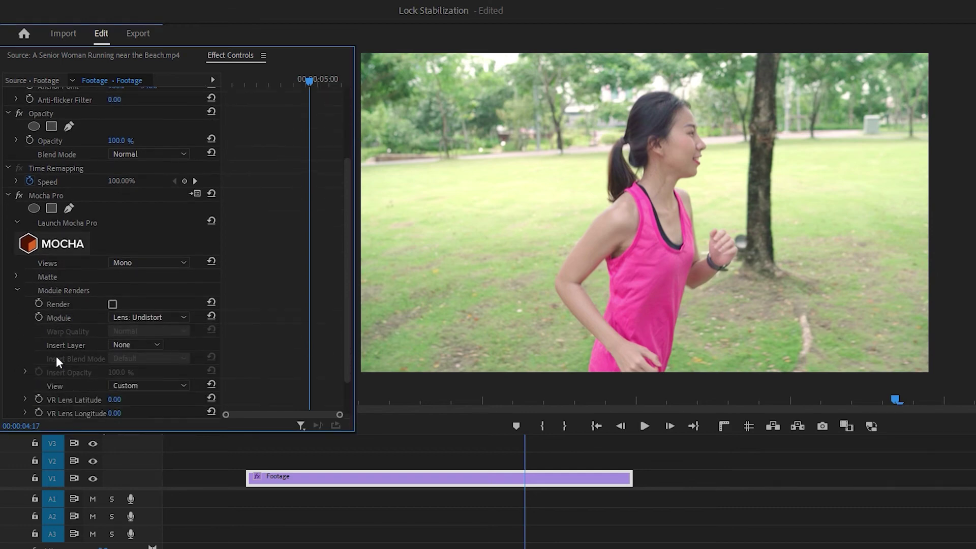
scroll(61, 345, "down", 1)
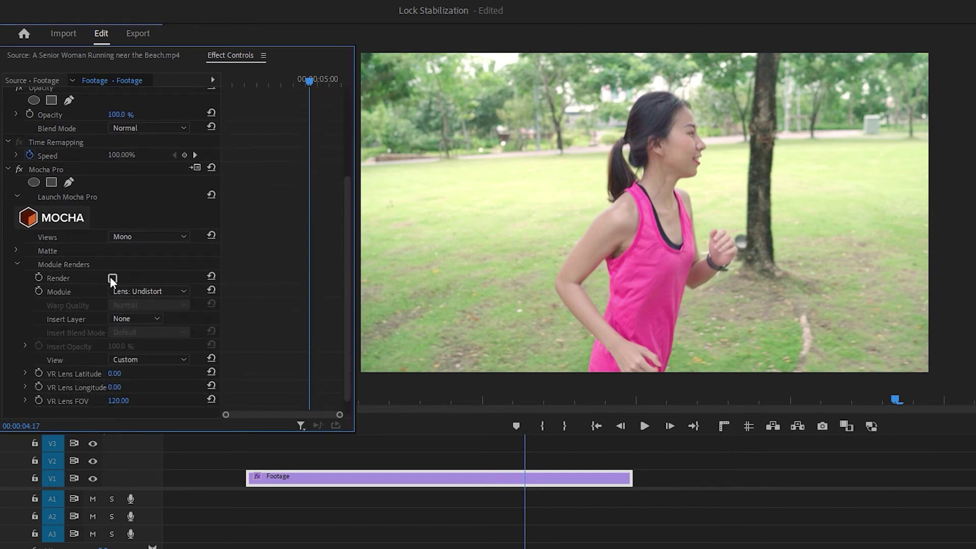
left_click(172, 291)
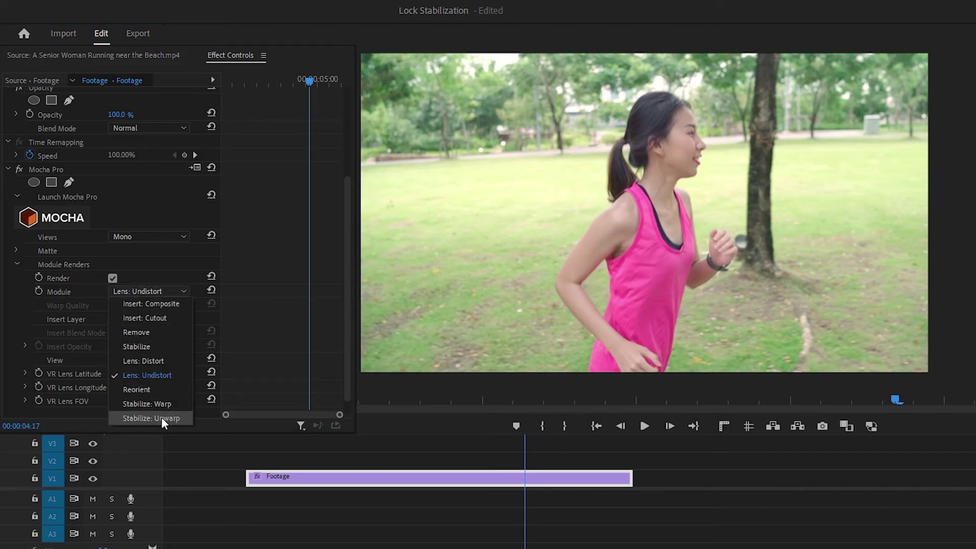
left_click(154, 345)
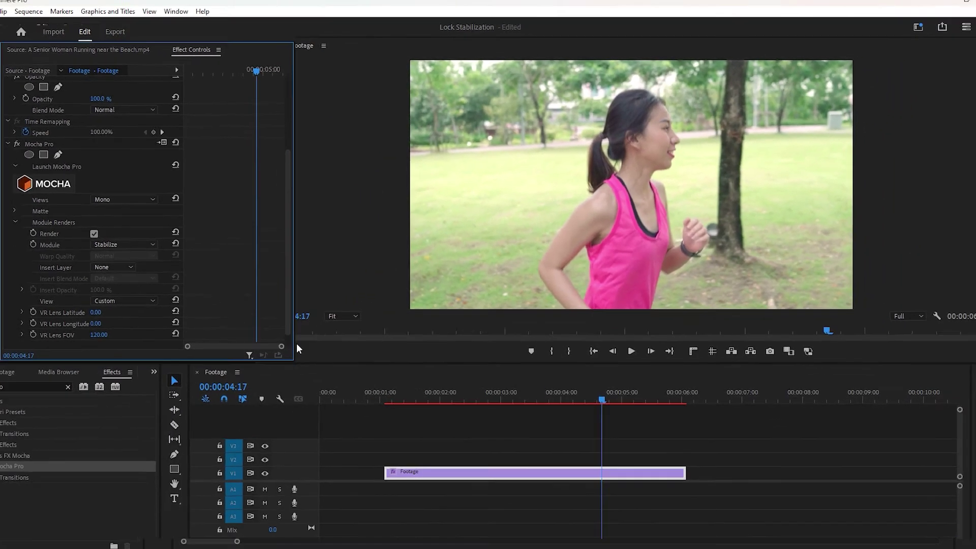
left_click(386, 399)
key("space")
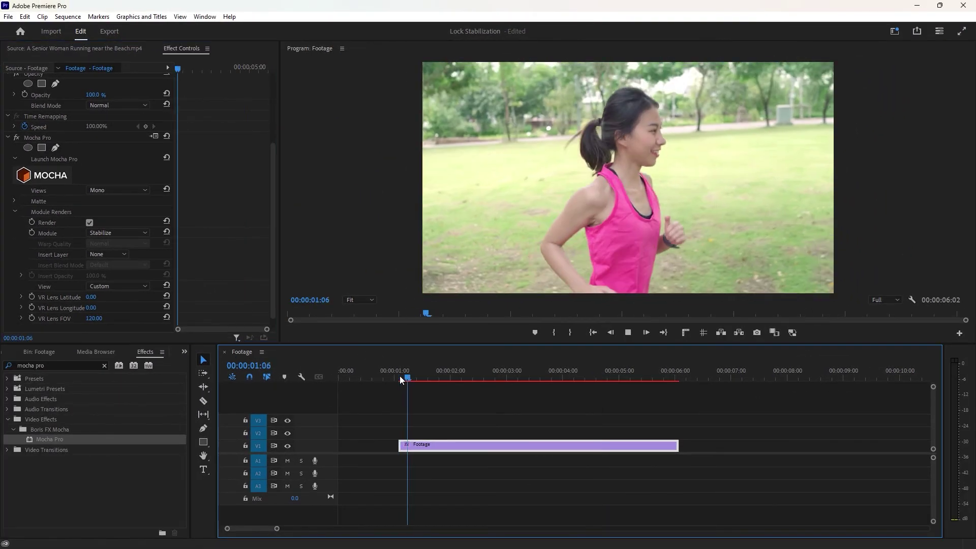